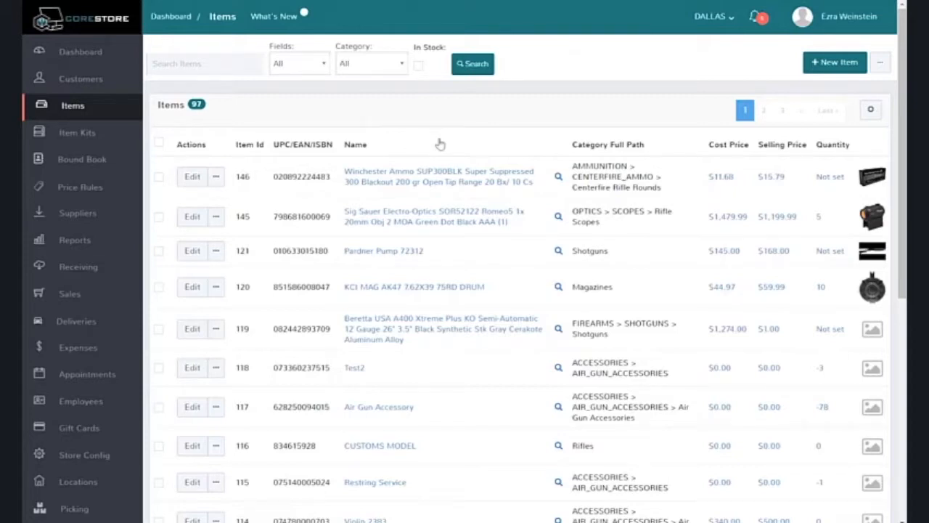
click(158, 177)
click(158, 217)
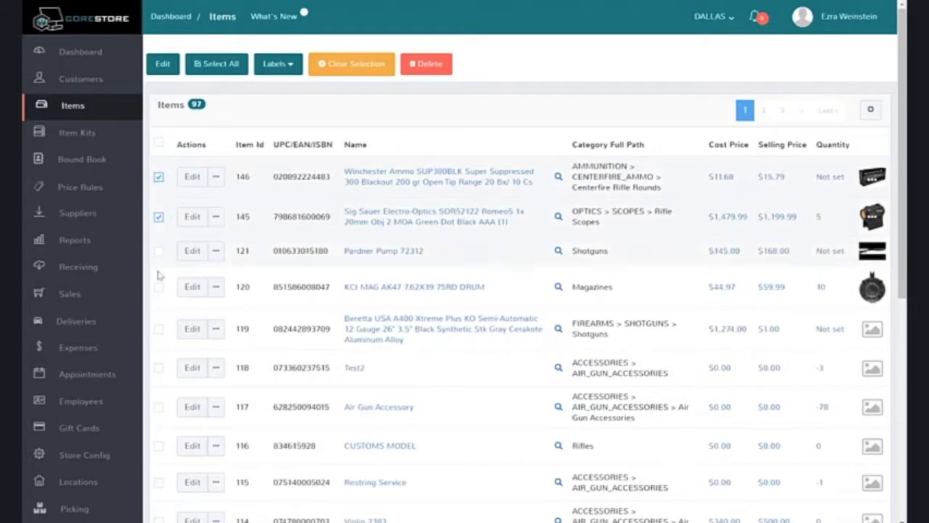
click(158, 330)
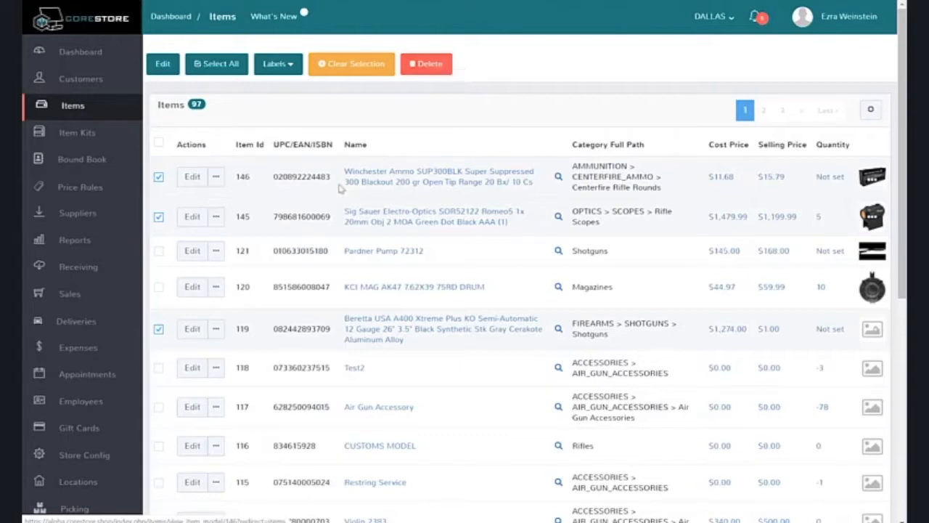
click(158, 177)
click(160, 216)
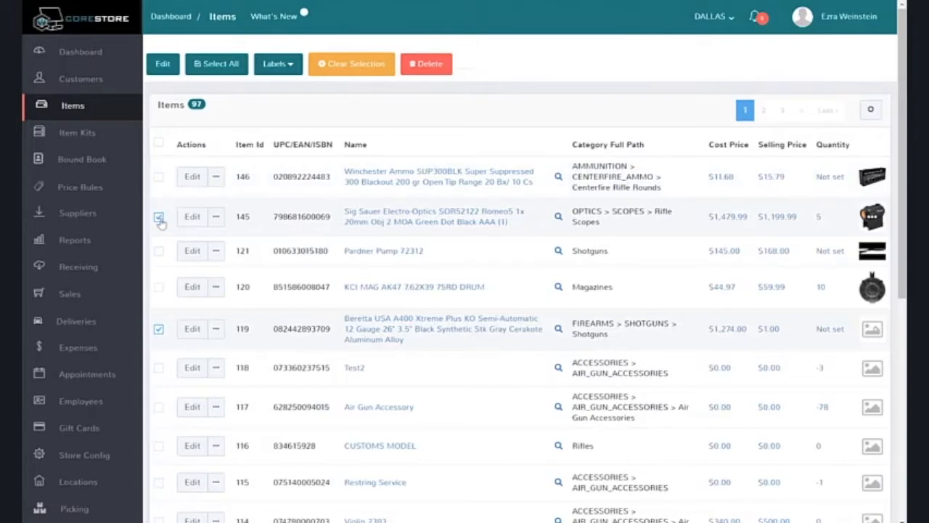
click(159, 329)
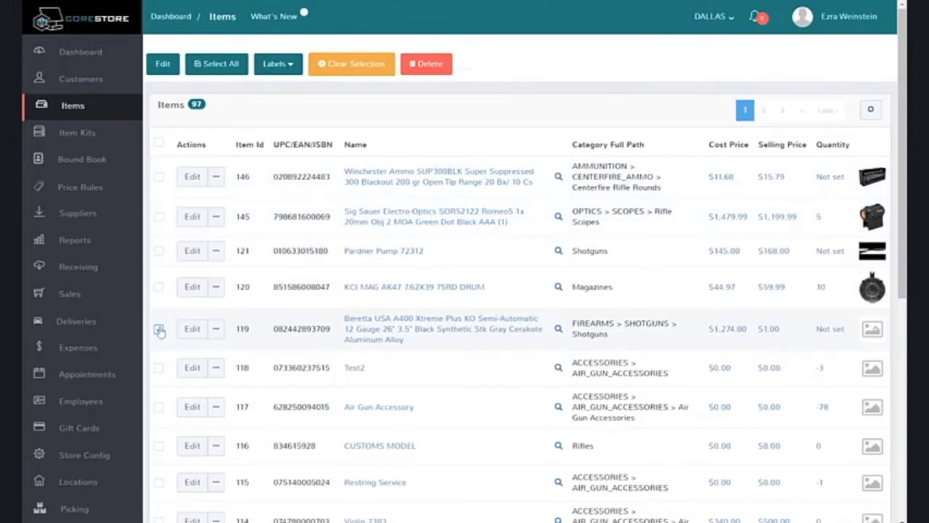
Delete the item Test2 from the items list and confirm the deletion.
click(158, 368)
click(435, 69)
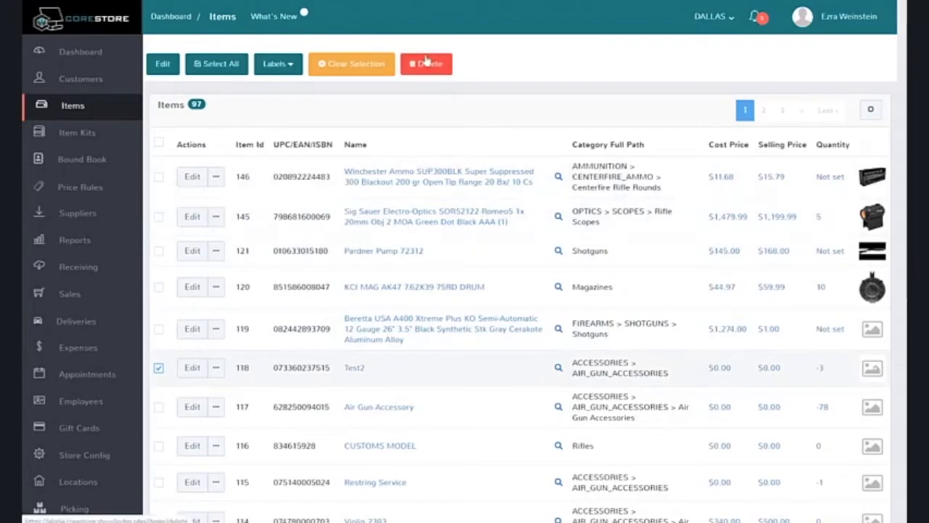
right_click(643, 283)
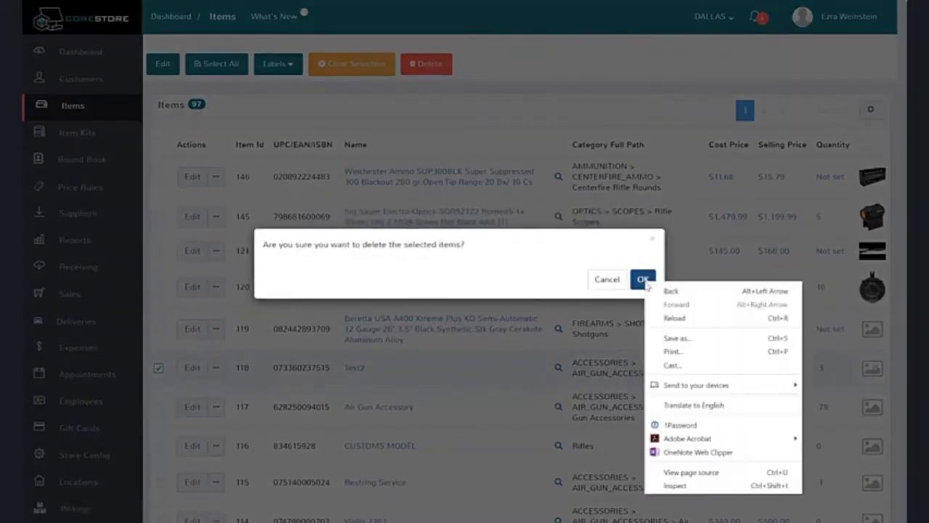
click(644, 280)
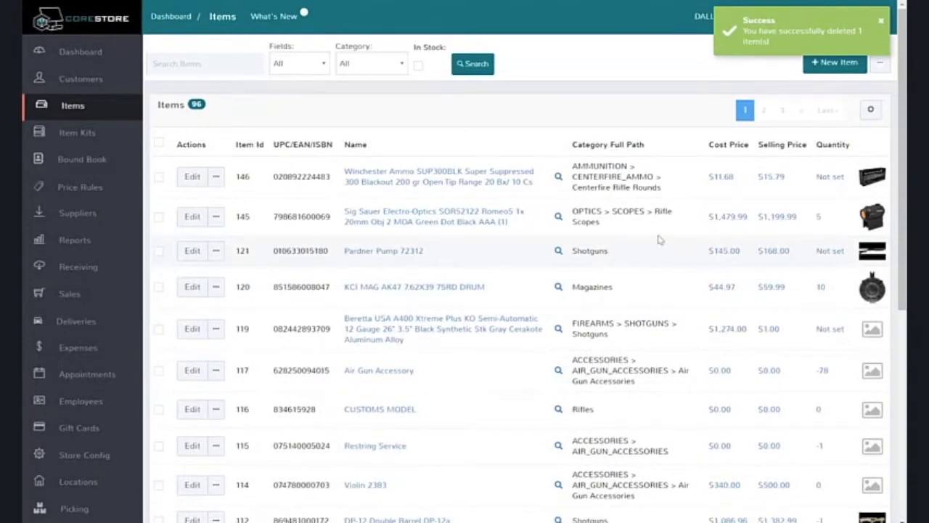
Open the list of deleted items and search it for "test".
click(880, 66)
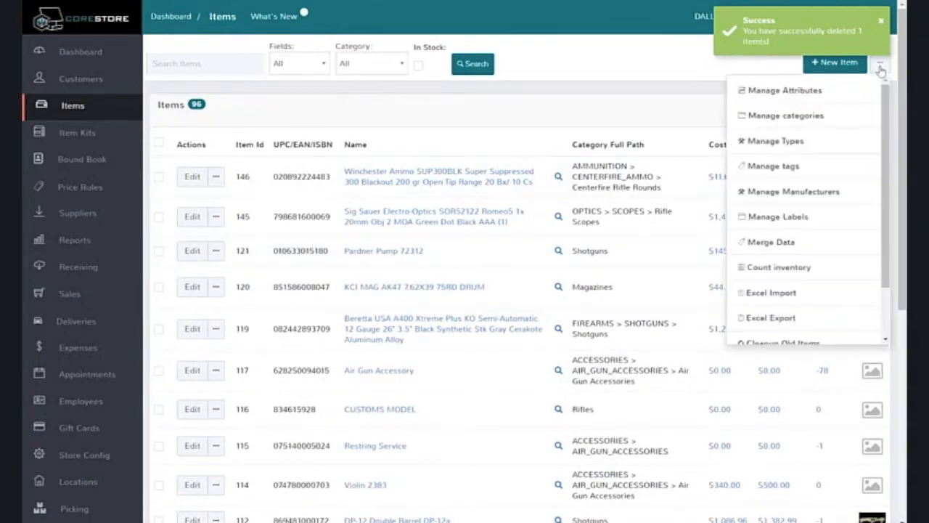
scroll(830, 209, down, 1)
scroll(830, 210, down, 1)
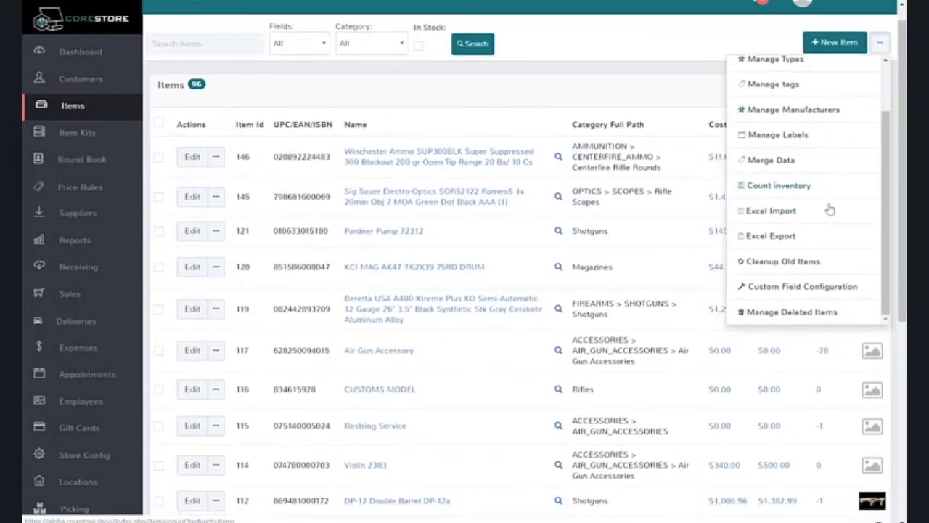
click(799, 312)
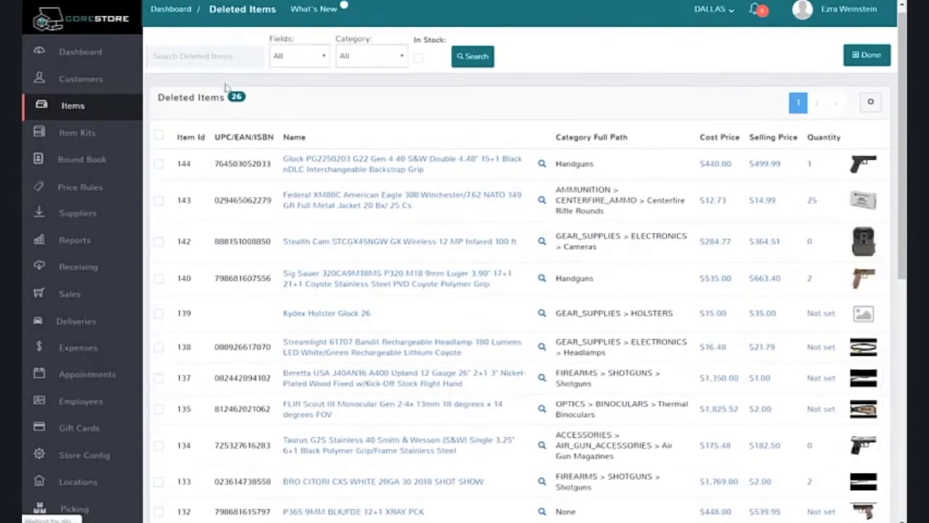
text(test)
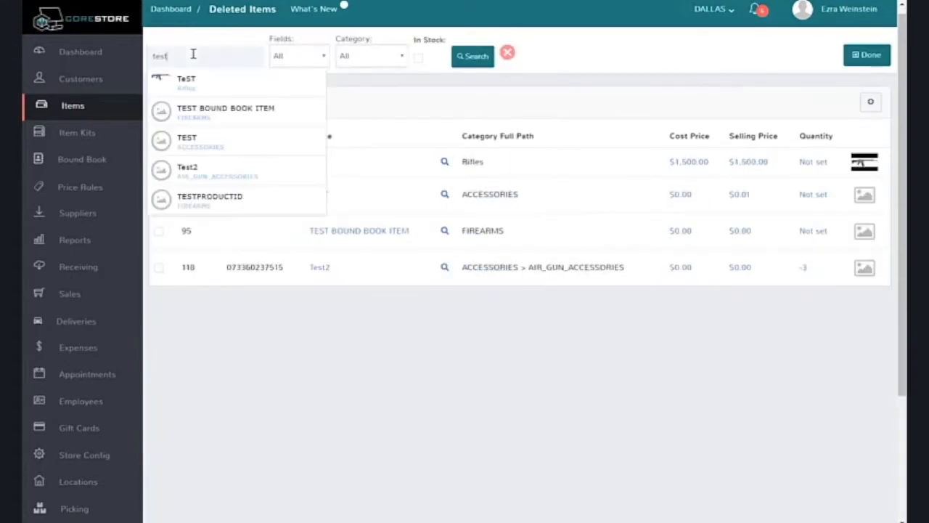
key(Return)
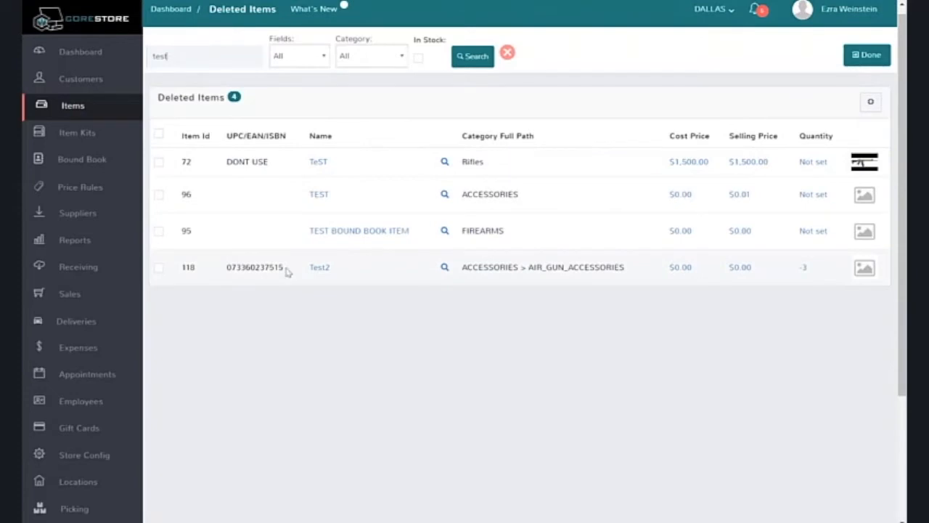
click(159, 268)
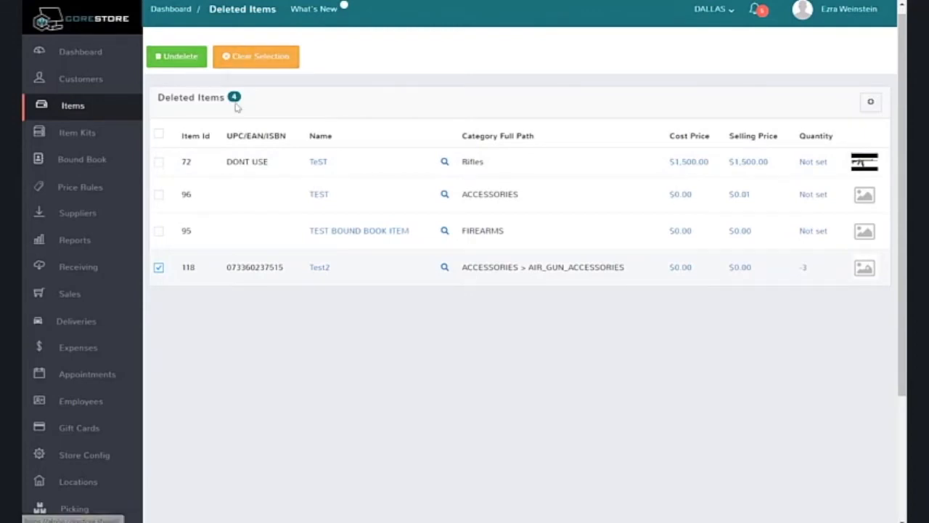
click(160, 269)
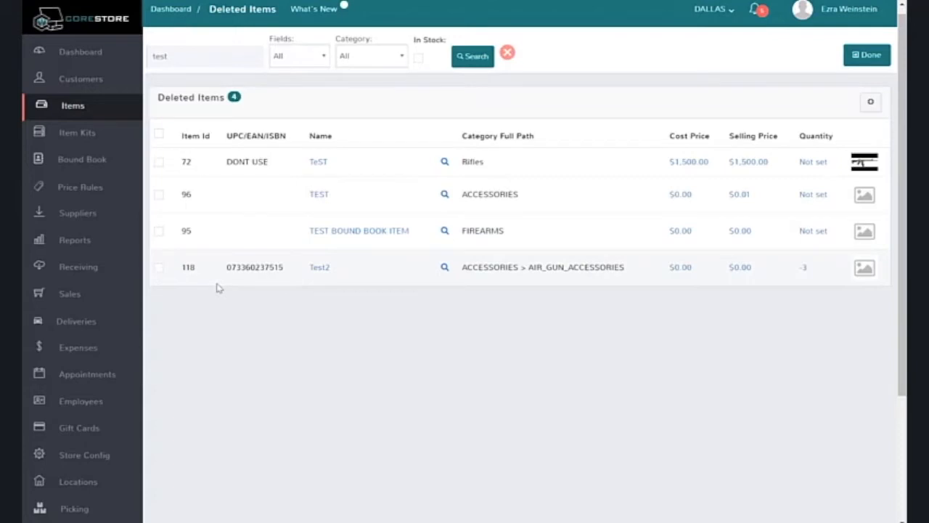
Open the deleted item Test2 for editing, inspect its UPC/EAN/ISBN value, and return to the deleted items without changes.
click(321, 269)
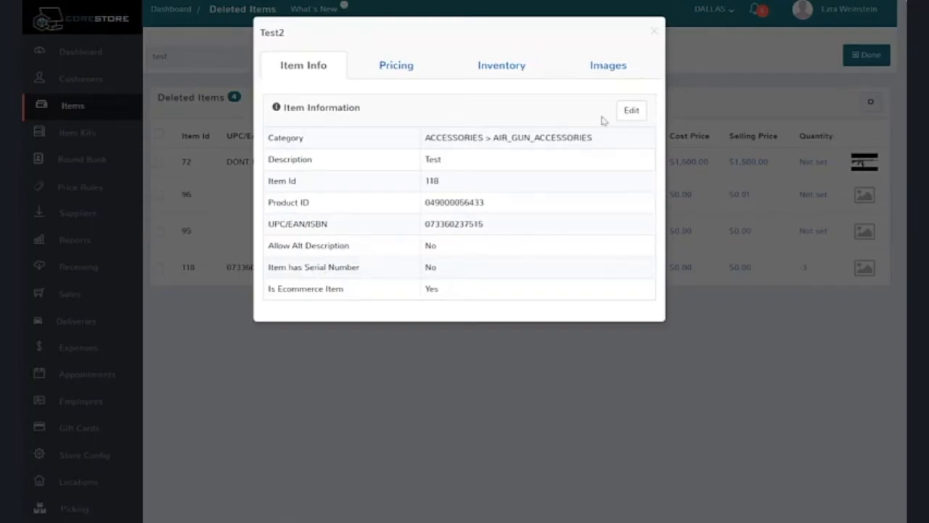
click(631, 113)
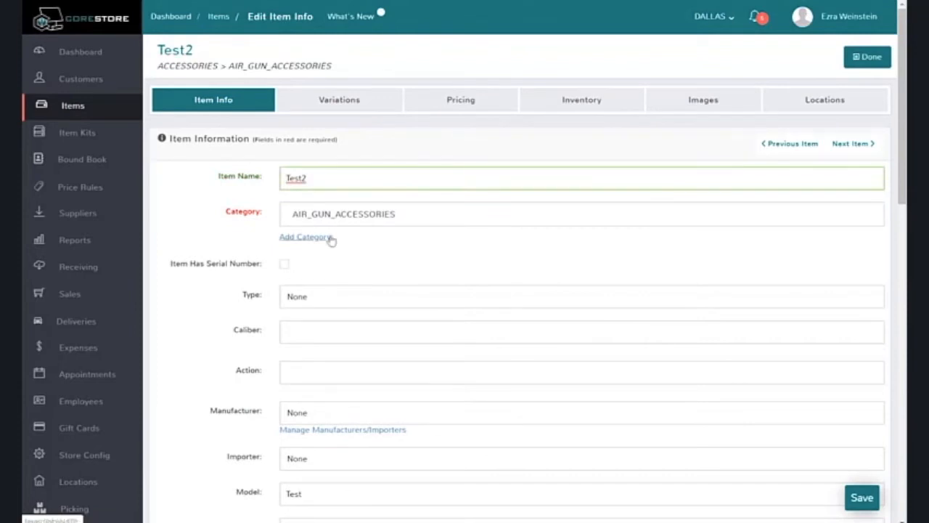
scroll(332, 322, down, 2)
scroll(341, 349, down, 1)
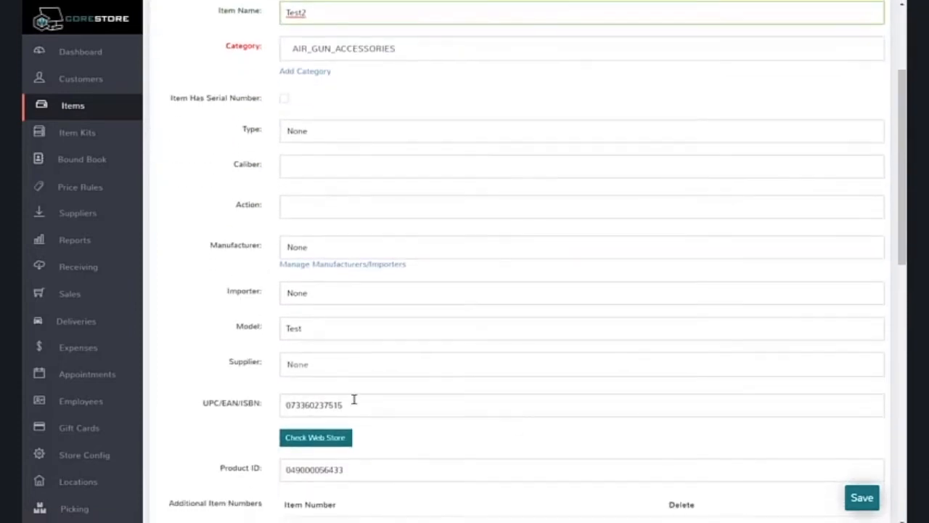
drag(355, 404, 274, 394)
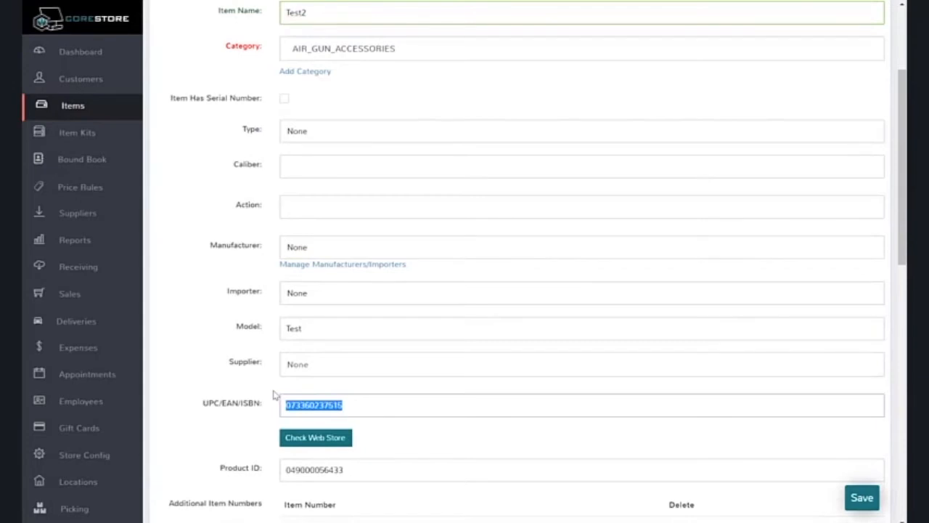
scroll(274, 394, up, 3)
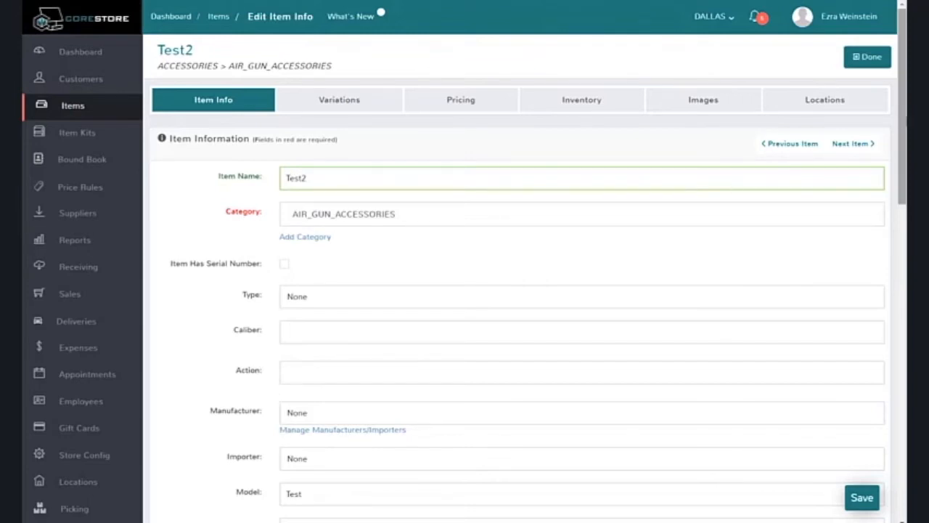
click(875, 61)
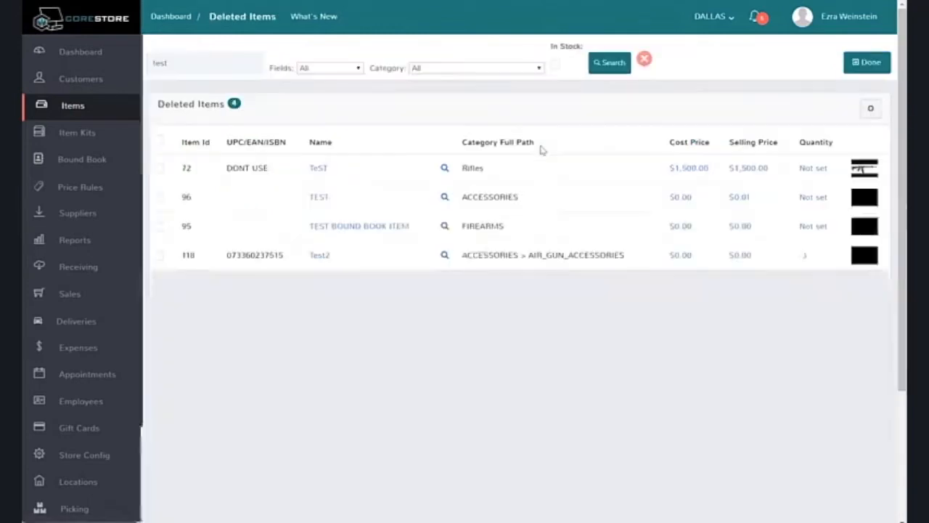
Leave the deleted items list and run Cleanup Old Items, confirming the removal of item numbers from all deleted items.
click(862, 62)
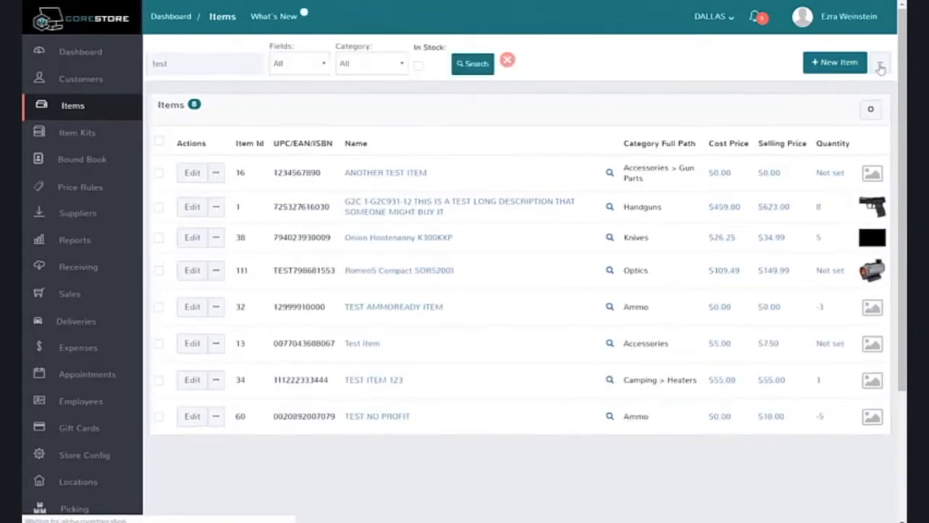
click(879, 62)
scroll(824, 228, down, 2)
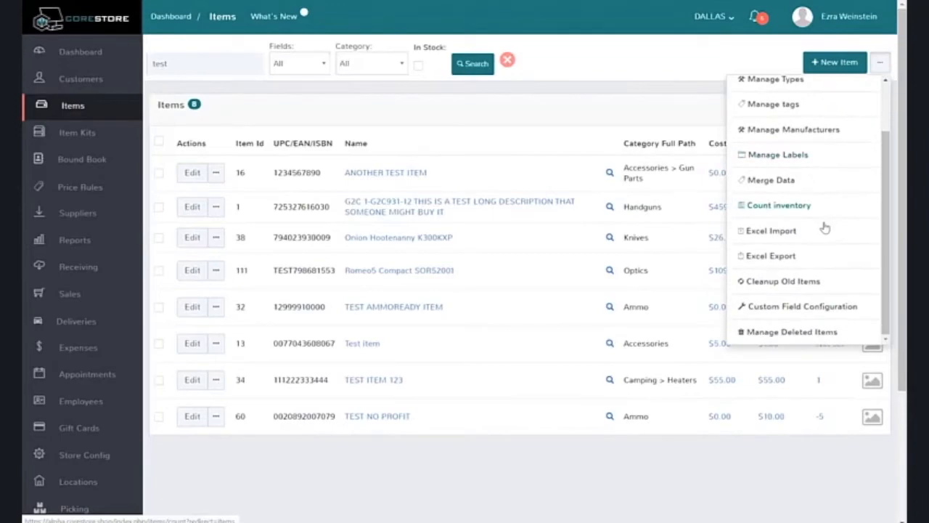
click(785, 287)
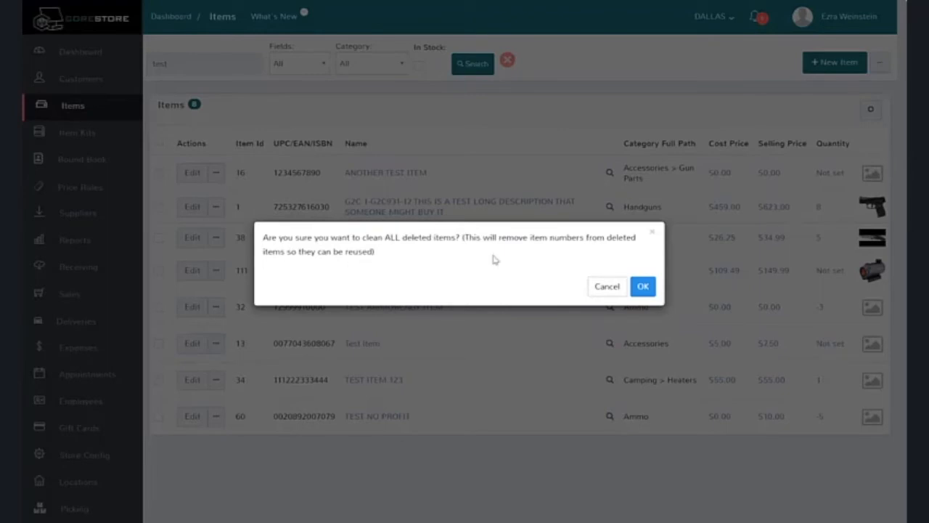
right_click(643, 288)
click(643, 288)
click(642, 288)
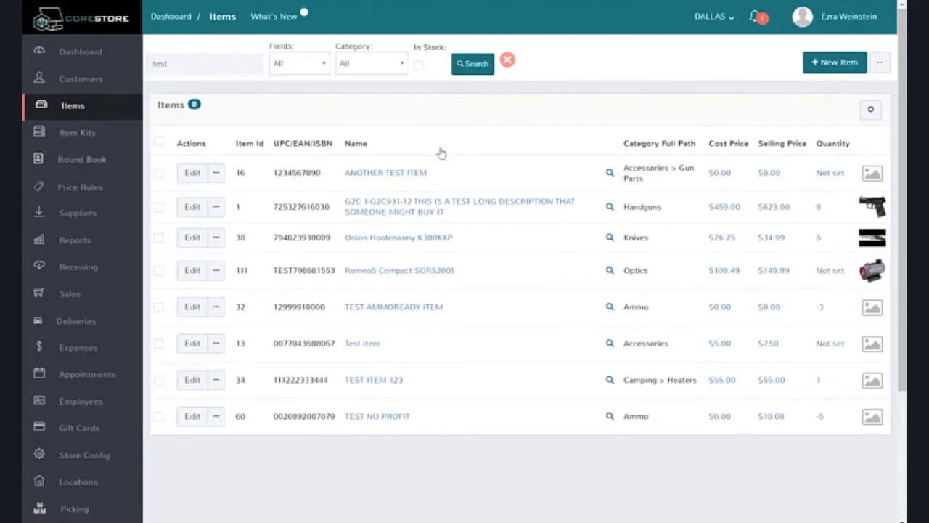
Reopen the deleted items list and clear the "test" search to list all deleted items.
click(881, 63)
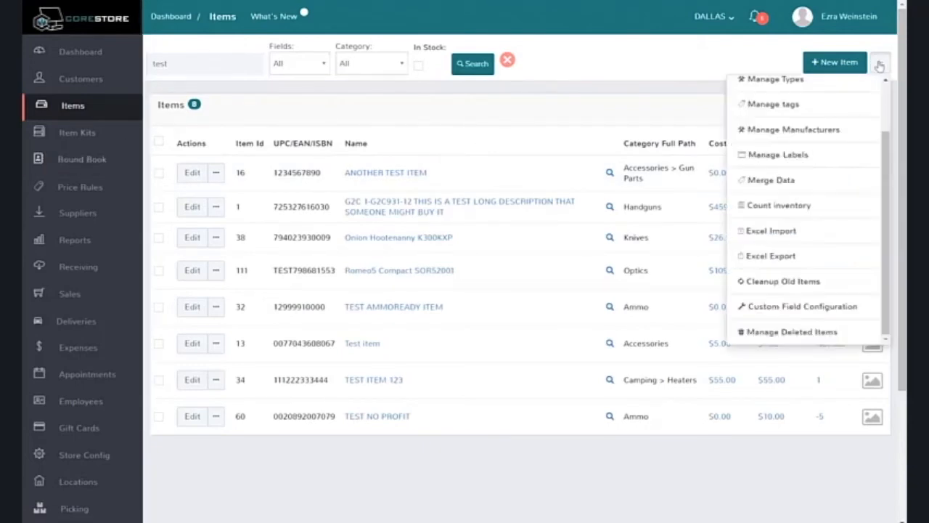
scroll(806, 244, down, 1)
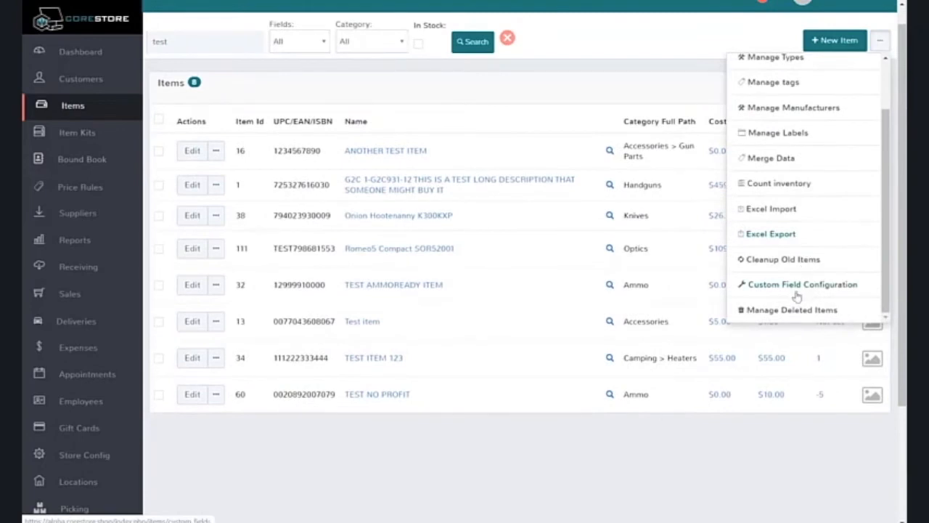
click(795, 307)
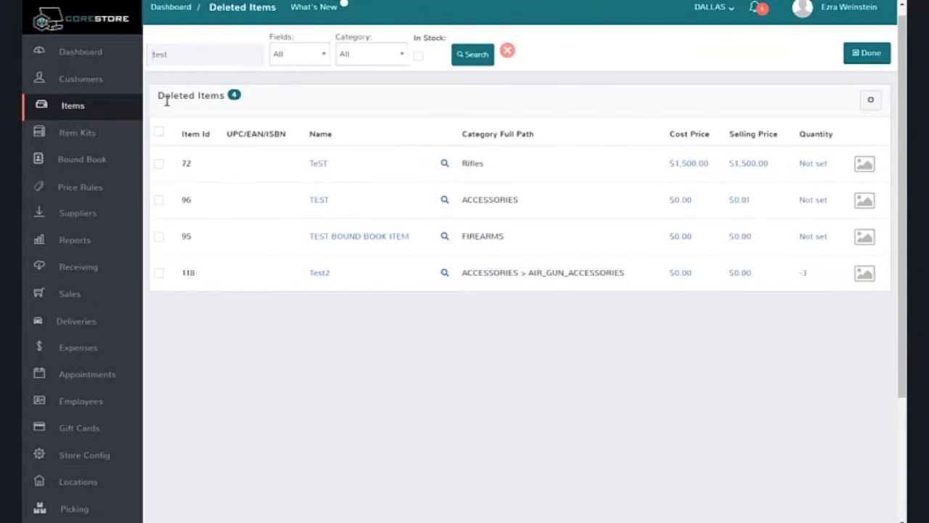
drag(174, 55, 138, 59)
key(BackSpace)
key(Return)
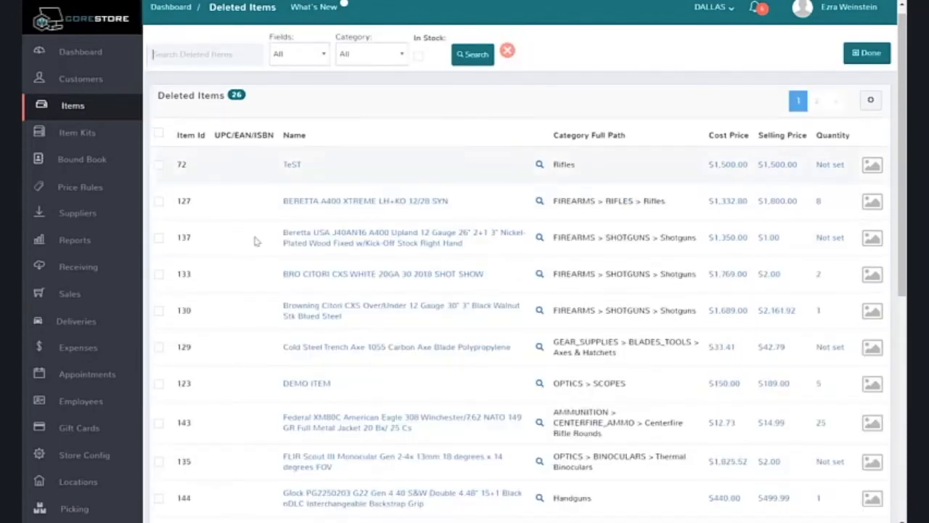
Check the UPC/EAN/ISBN column of the deleted items, and close the deleted items list.
scroll(255, 241, down, 4)
scroll(255, 242, down, 2)
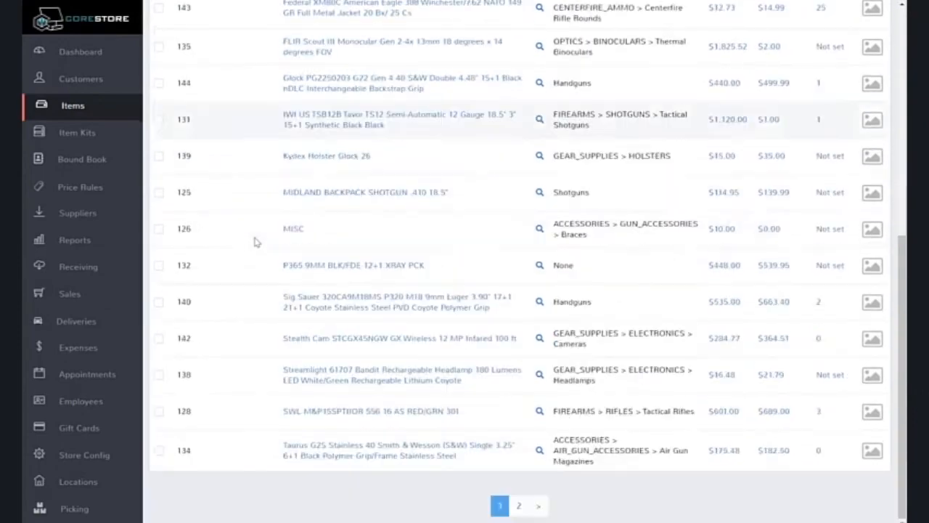
scroll(255, 242, up, 6)
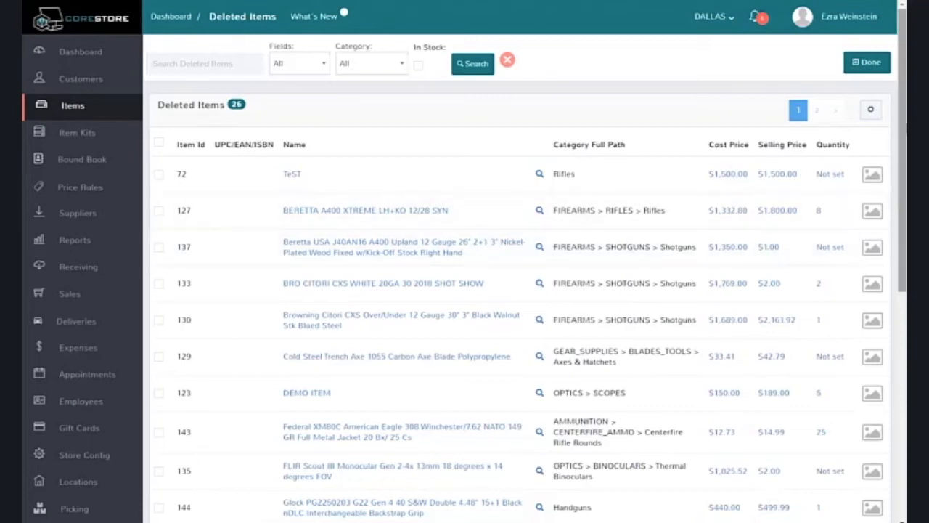
click(869, 73)
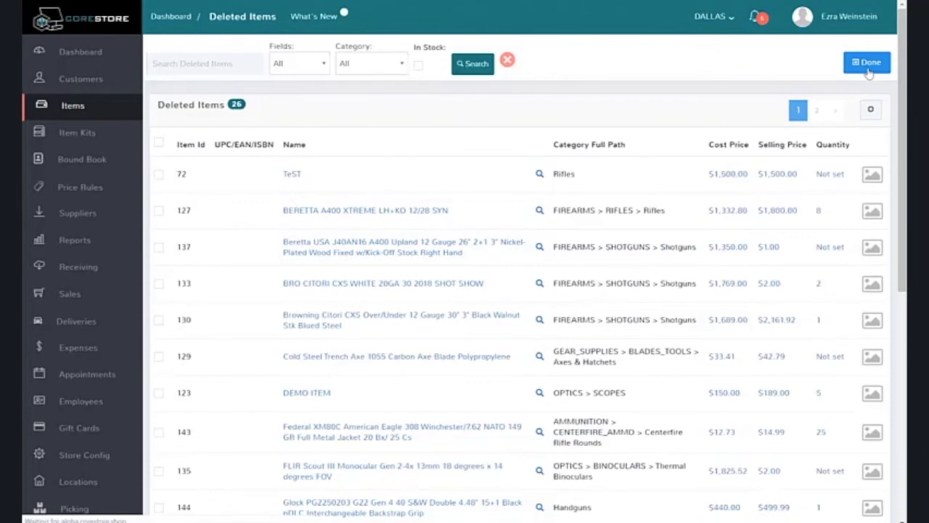